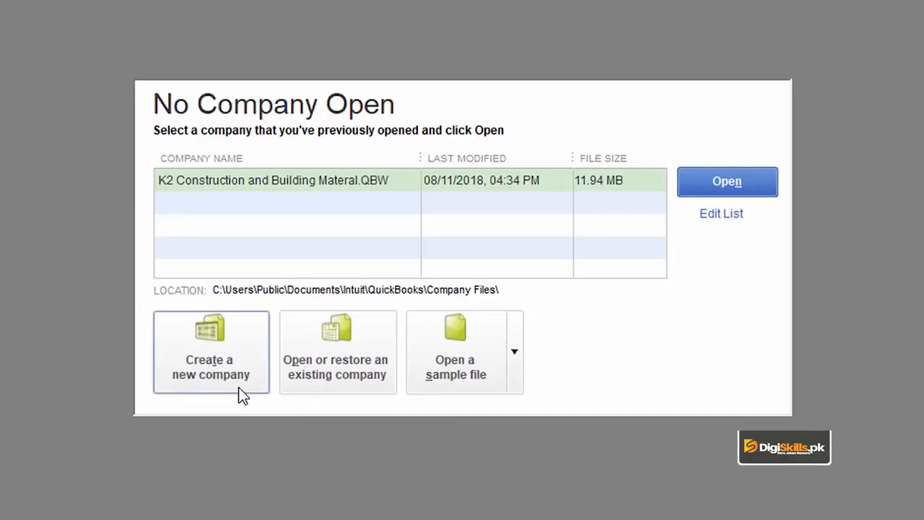
- Start a new company file, view the other setup options, then close the setup window
{"action": "left_click", "coordinate": [19, 25]}
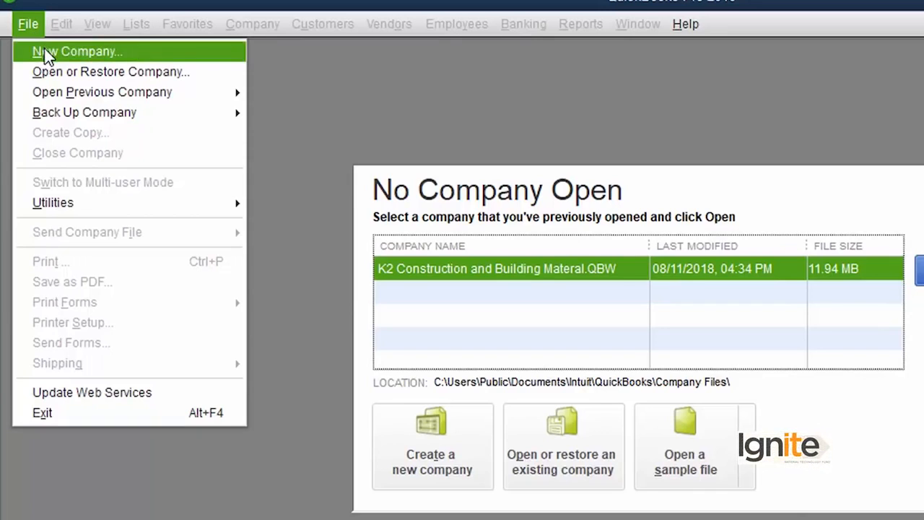
{"action": "left_click", "coordinate": [44, 51]}
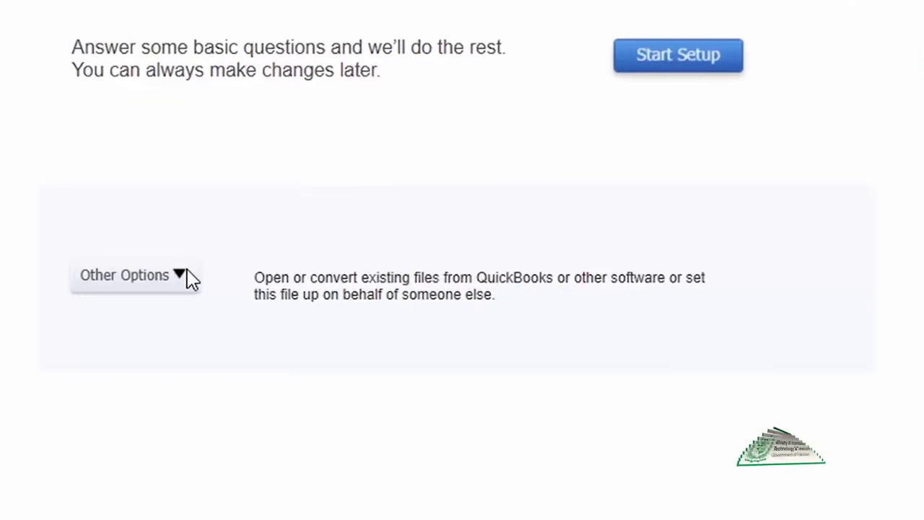
{"action": "left_click", "coordinate": [186, 272]}
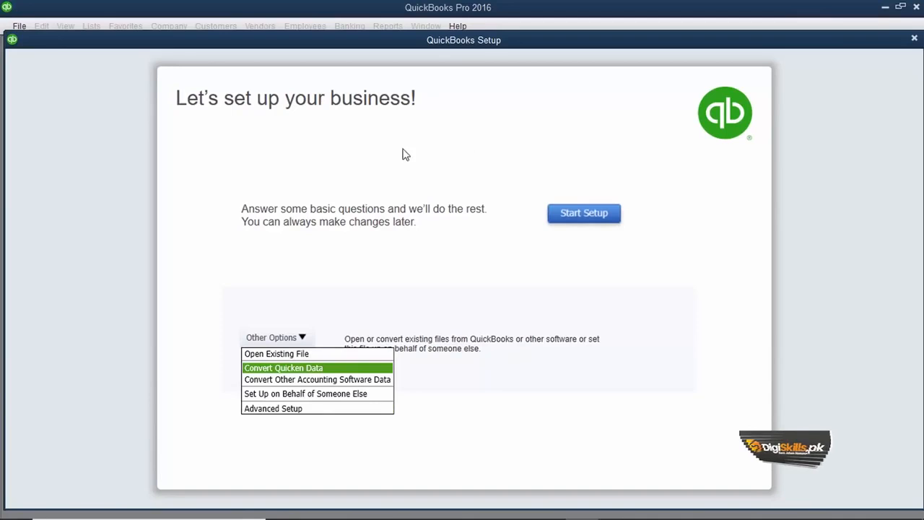
{"action": "left_click", "coordinate": [59, 147]}
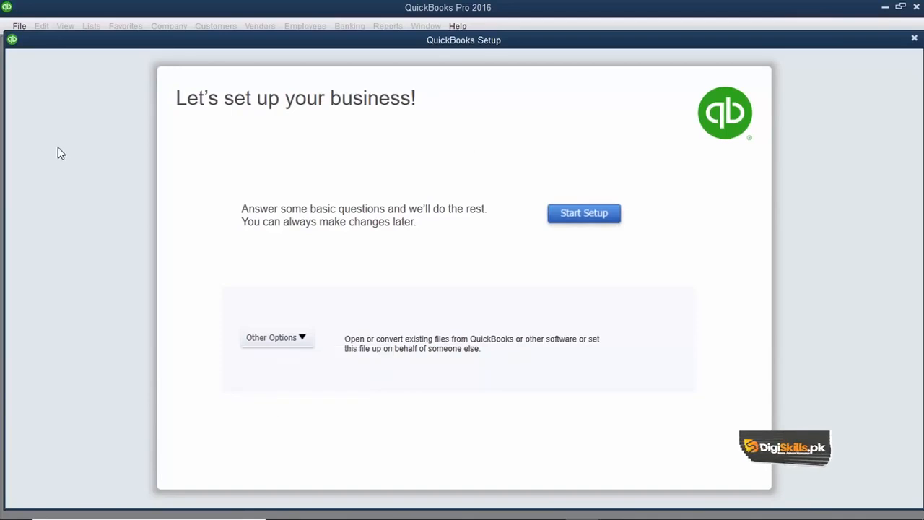
{"action": "left_click", "coordinate": [915, 39]}
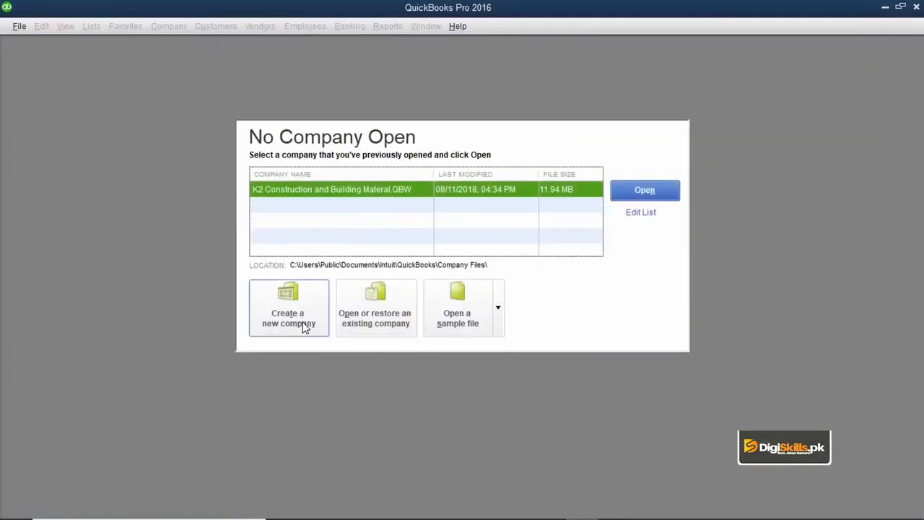
- Start a new company file again and choose Advanced Setup from Other Options
{"action": "left_click", "coordinate": [17, 27]}
{"action": "left_click", "coordinate": [42, 46]}
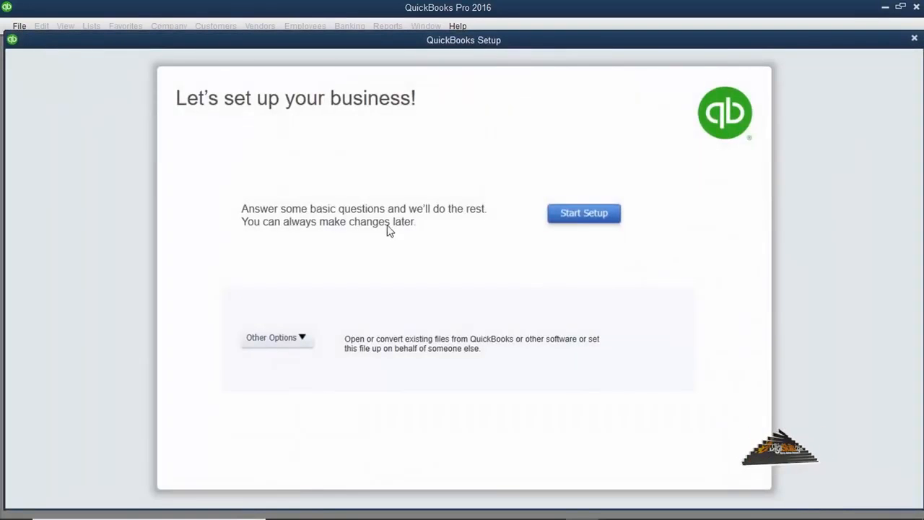
{"action": "left_click", "coordinate": [302, 338]}
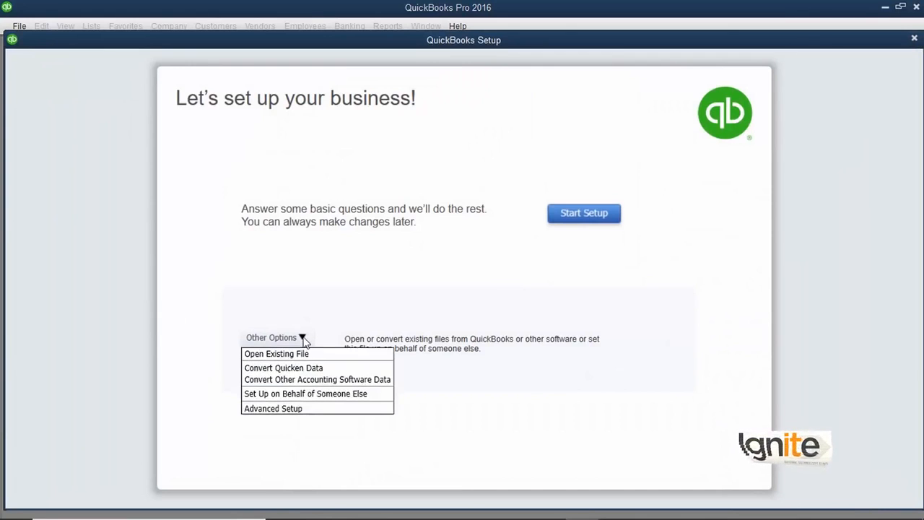
{"action": "left_click", "coordinate": [301, 410]}
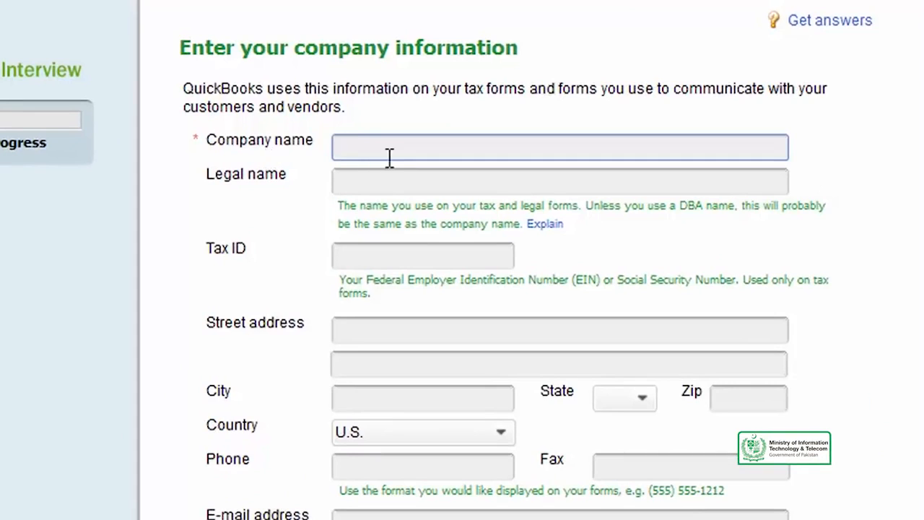
- Enter 'Karakoram Construction and Building Material' as the company name and paste it as legal name
{"action": "type", "text": "Karakoram Construction and Building Material"}
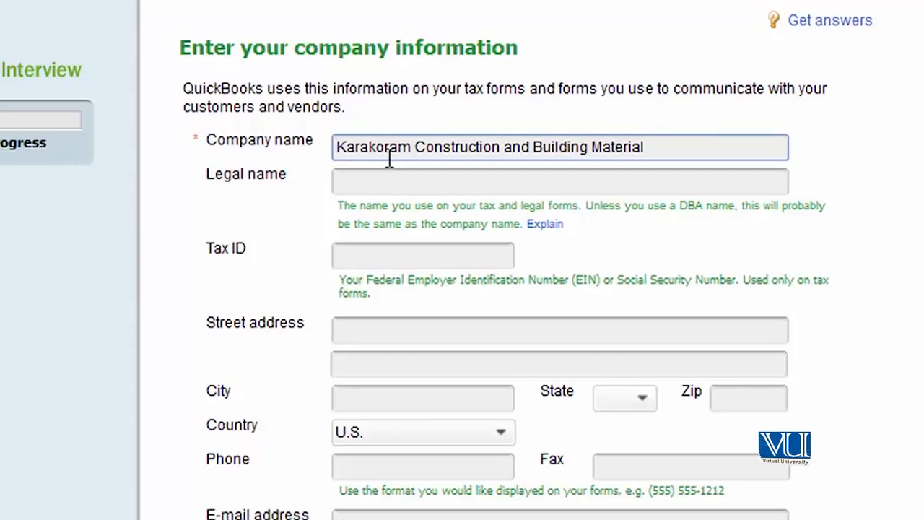
{"action": "key", "text": "shift+Right"}
{"action": "key", "text": "shift+Right"}
{"action": "key", "text": "shift+Right"}
{"action": "key", "text": "shift+Right"}
{"action": "key", "text": "shift+Right"}
{"action": "key", "text": "shift+Right"}
{"action": "key", "text": "shift+Right"}
{"action": "key", "text": "shift+Right"}
{"action": "key", "text": "shift+Right"}
{"action": "key", "text": "shift+Right"}
{"action": "key", "text": "shift+Right"}
{"action": "key", "text": "shift+Right"}
{"action": "key", "text": "shift+Right"}
{"action": "key", "text": "shift+Right"}
{"action": "key", "text": "shift+Right"}
{"action": "key", "text": "shift+Right"}
{"action": "key", "text": "shift+Right"}
{"action": "key", "text": "shift+Right"}
{"action": "key", "text": "shift+Right"}
{"action": "key", "text": "shift+Right"}
{"action": "key", "text": "shift+Right"}
{"action": "key", "text": "ctrl+c"}
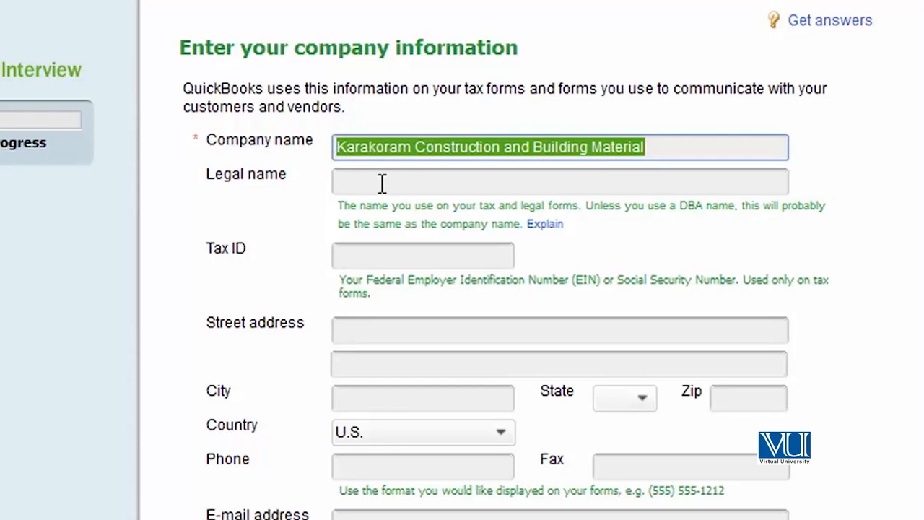
{"action": "left_click", "coordinate": [383, 183]}
{"action": "key", "text": "ctrl+v"}
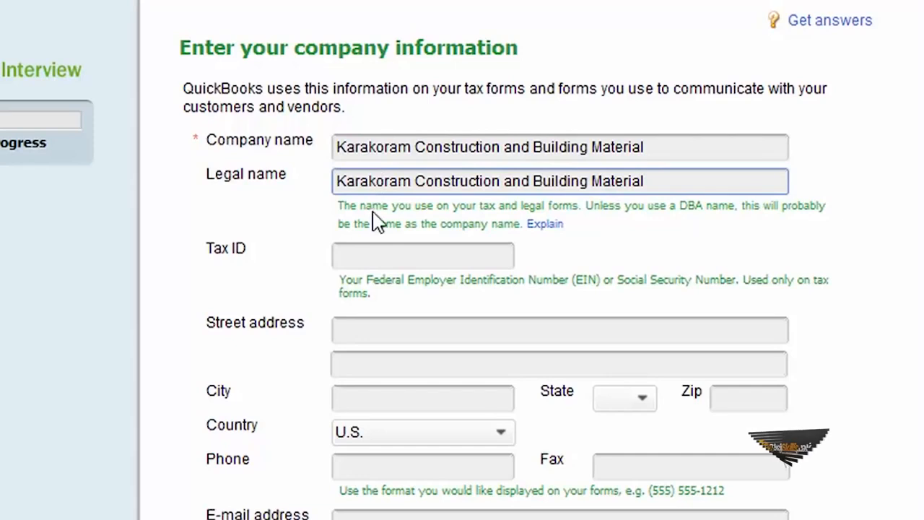
- Fill in the company's Tax ID
{"action": "left_click", "coordinate": [367, 255]}
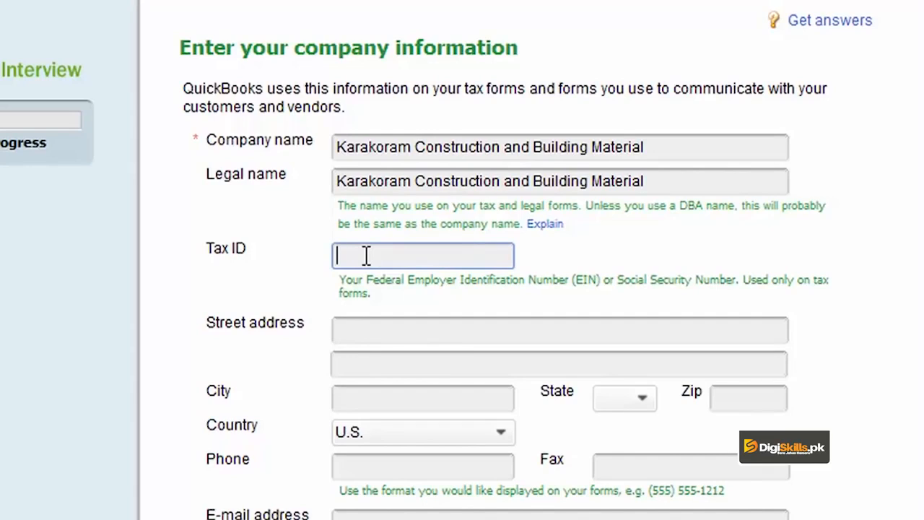
{"action": "type", "text": "123456789"}
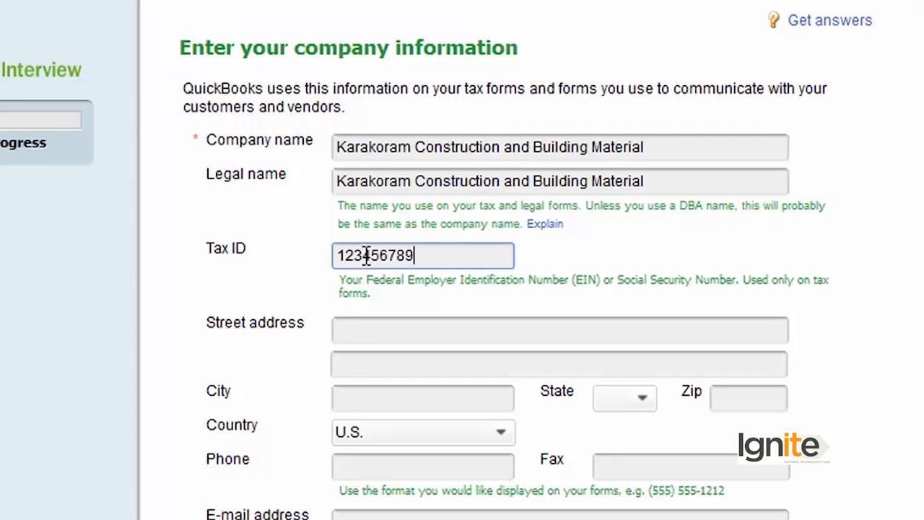
{"action": "left_click", "coordinate": [370, 340]}
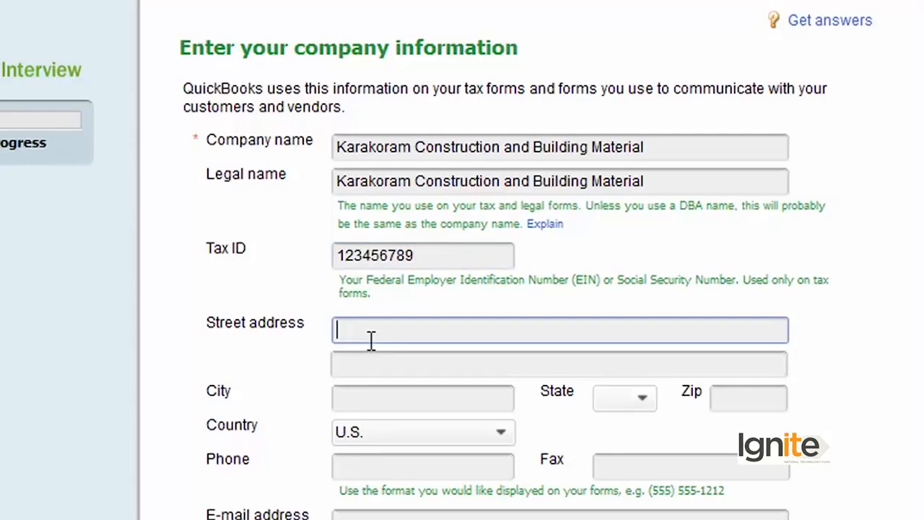
- Enter the company's street address and city
{"action": "type", "text": "123-C "}
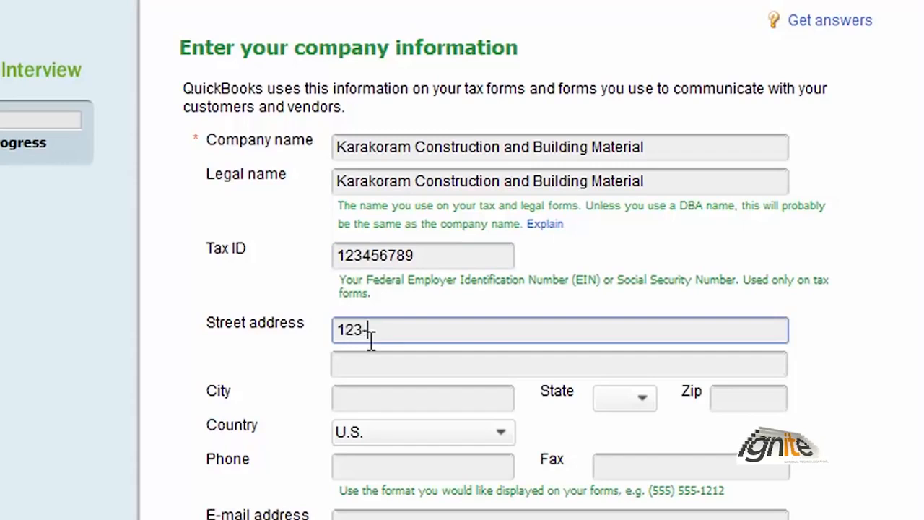
{"action": "type", "text": "LahoreLahore"}
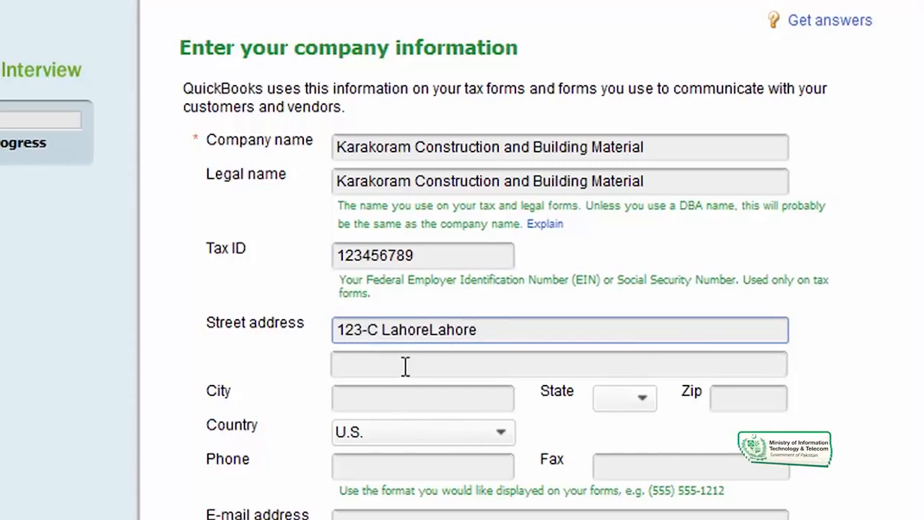
{"action": "left_click", "coordinate": [391, 402]}
{"action": "type", "text": "Lahore"}
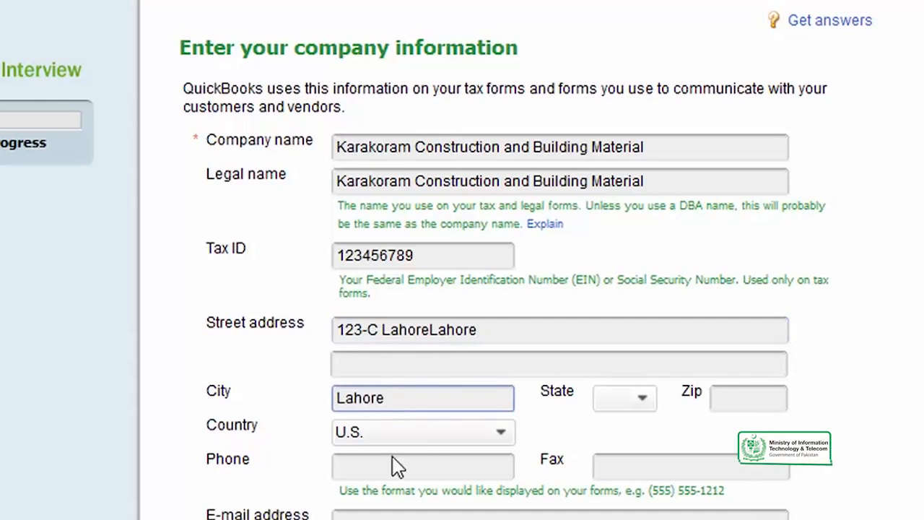
- Set the country to Other, skip phone, fax and e-mail, and continue to industry selection
{"action": "left_click", "coordinate": [505, 436]}
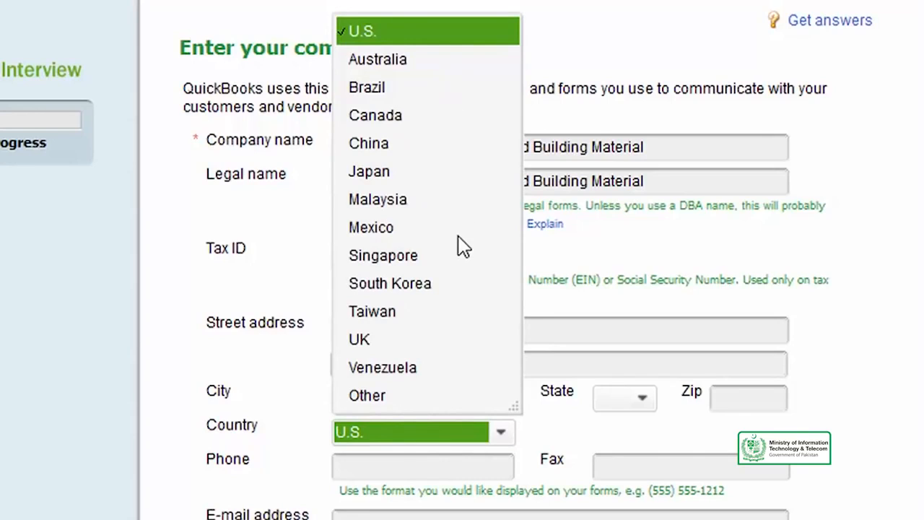
{"action": "left_click", "coordinate": [363, 401]}
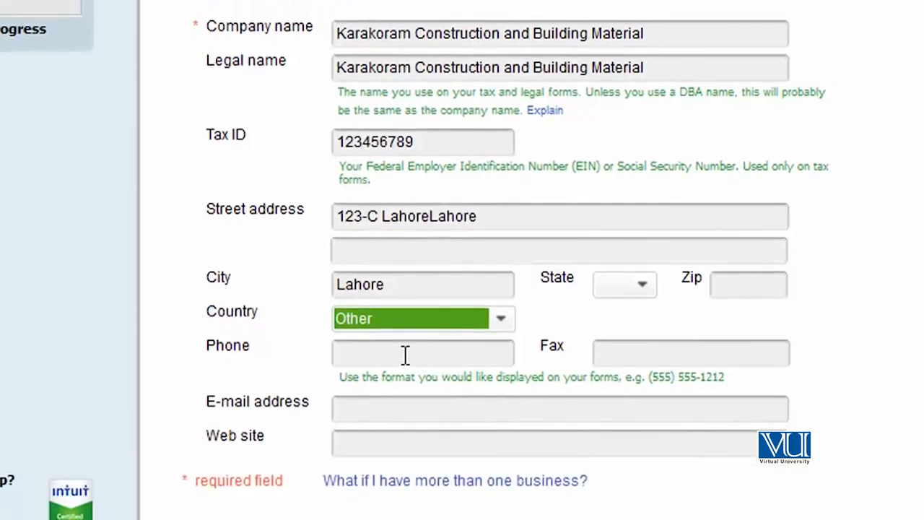
{"action": "left_click", "coordinate": [406, 467]}
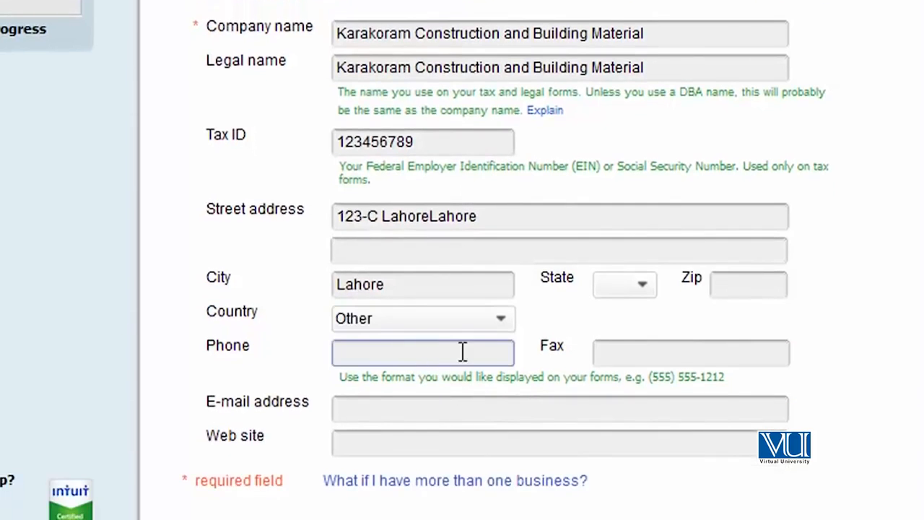
{"action": "left_click", "coordinate": [696, 352]}
{"action": "left_click", "coordinate": [437, 408]}
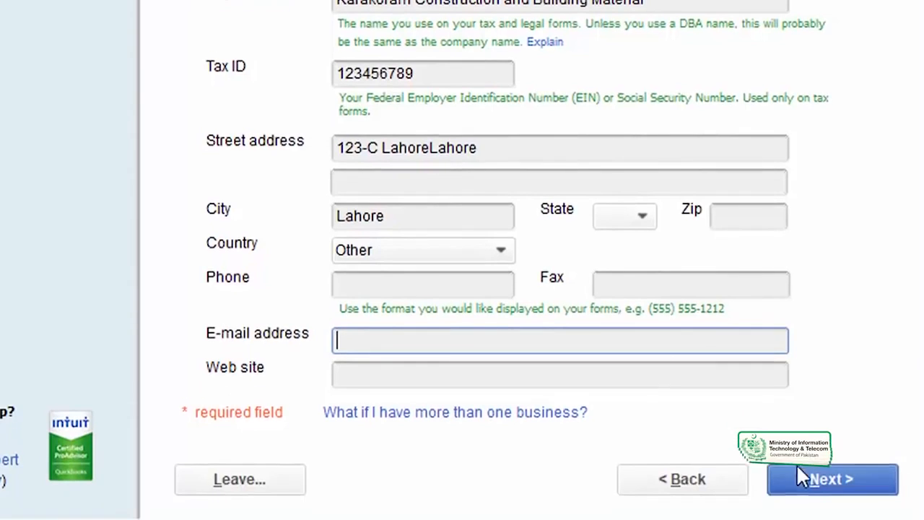
{"action": "left_click", "coordinate": [807, 498]}
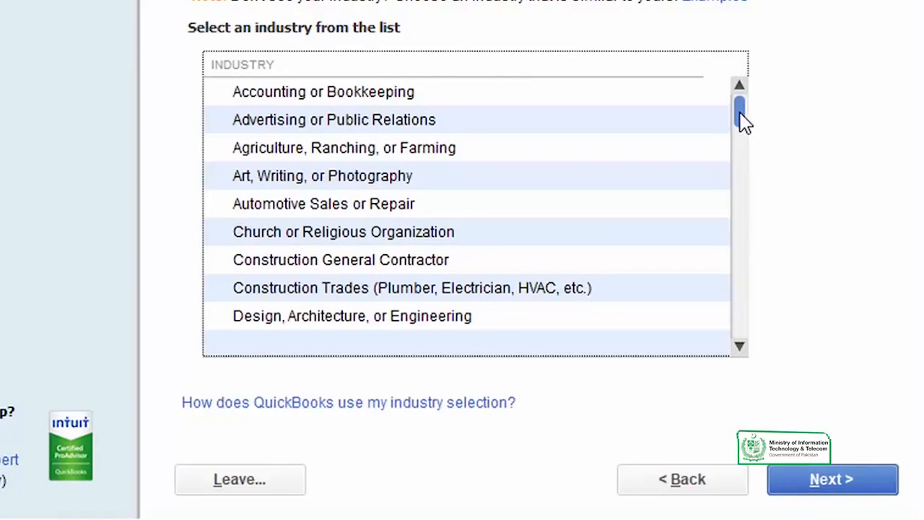
- Pick Construction General Contractor from the industry list and continue
{"action": "left_click_drag", "start_coordinate": [743, 126], "coordinate": [738, 115]}
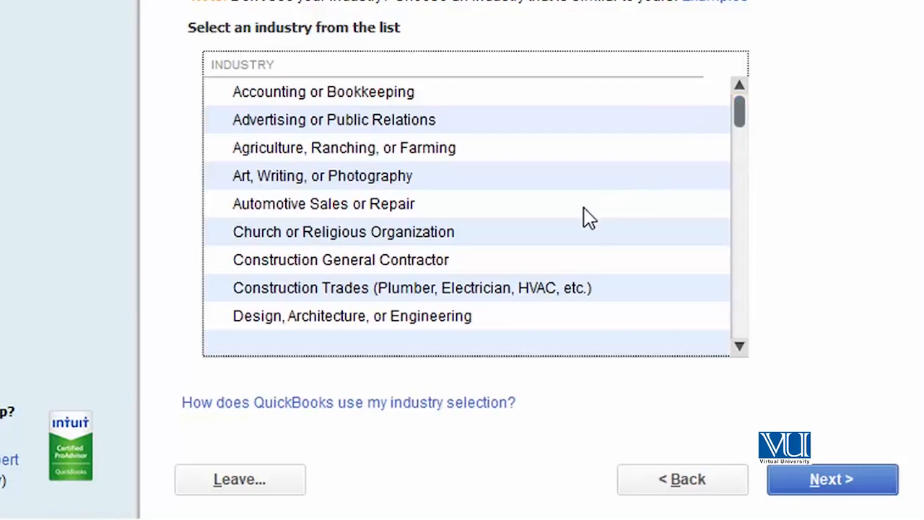
{"action": "left_click", "coordinate": [738, 346]}
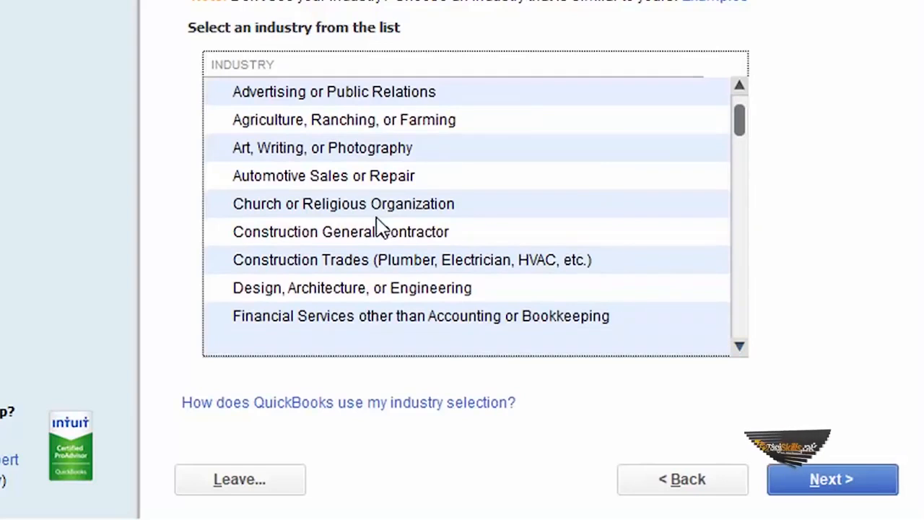
{"action": "scroll", "coordinate": [743, 124], "scroll_direction": "up", "scroll_amount": 1}
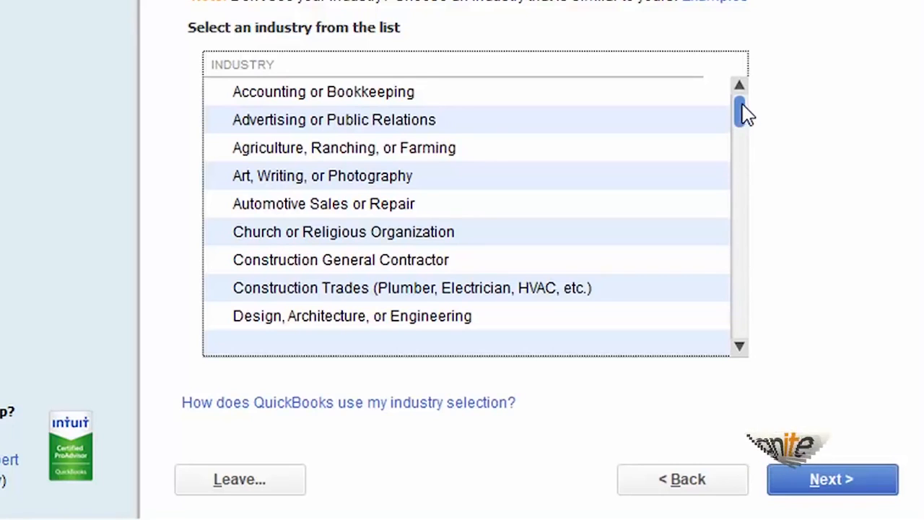
{"action": "left_click_drag", "start_coordinate": [746, 117], "coordinate": [736, 145]}
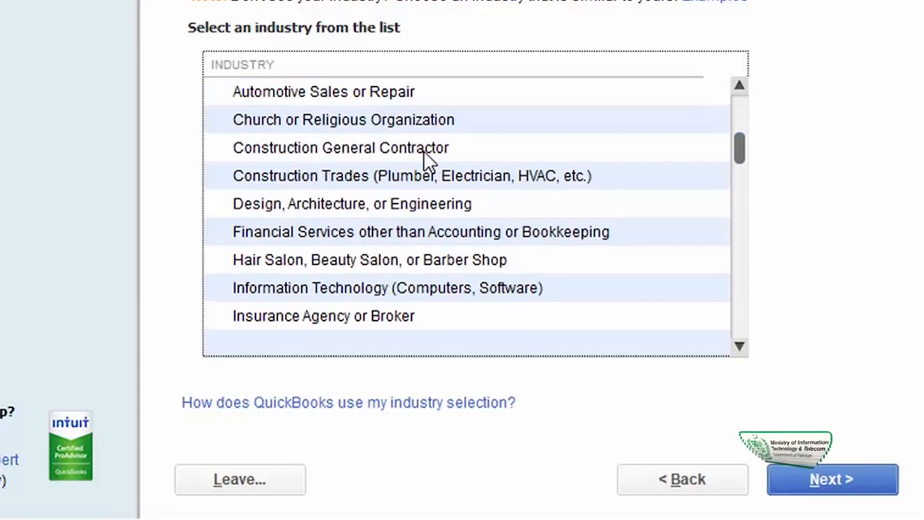
{"action": "left_click", "coordinate": [425, 157]}
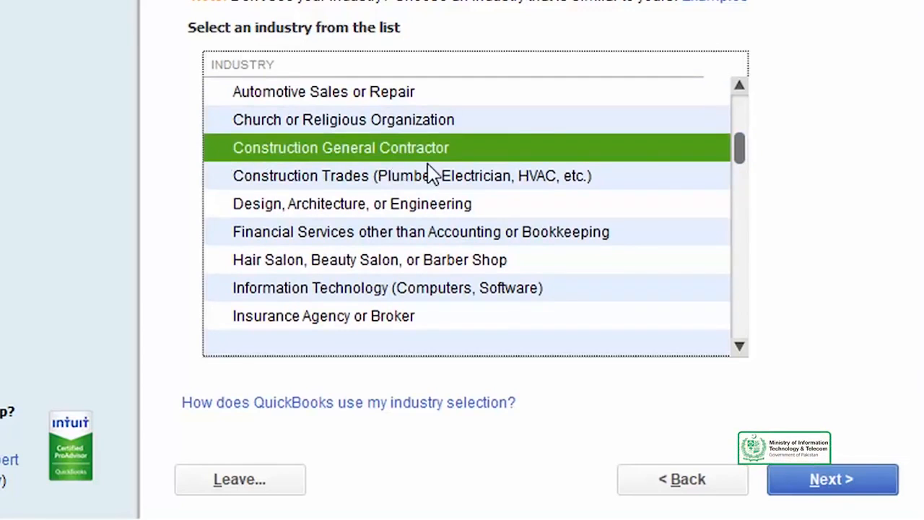
{"action": "left_click", "coordinate": [834, 482]}
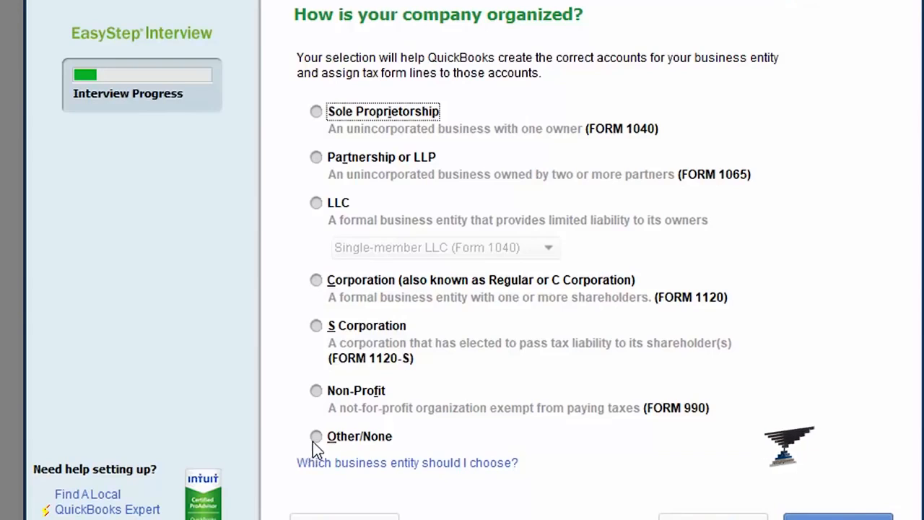
- Choose Sole Proprietorship (Form 1040) as the entity type and go on to the fiscal year page
{"action": "left_click", "coordinate": [316, 112]}
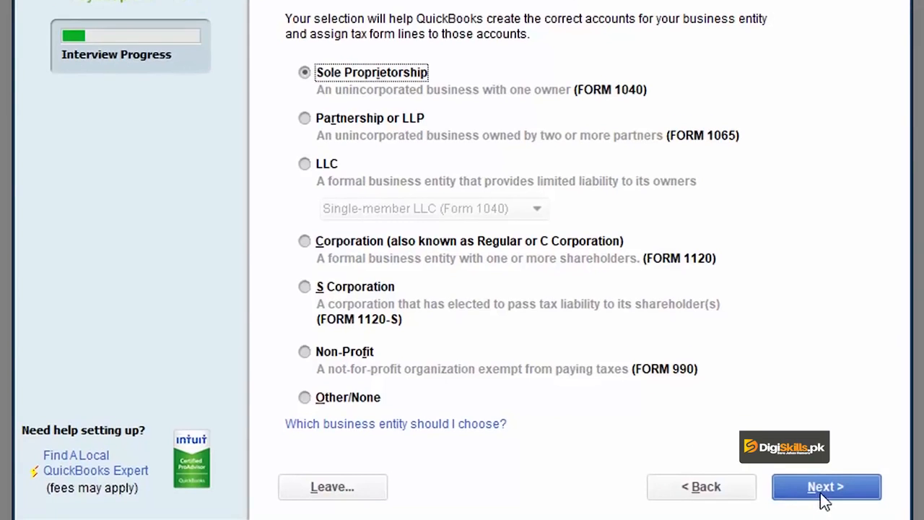
{"action": "left_click", "coordinate": [823, 486]}
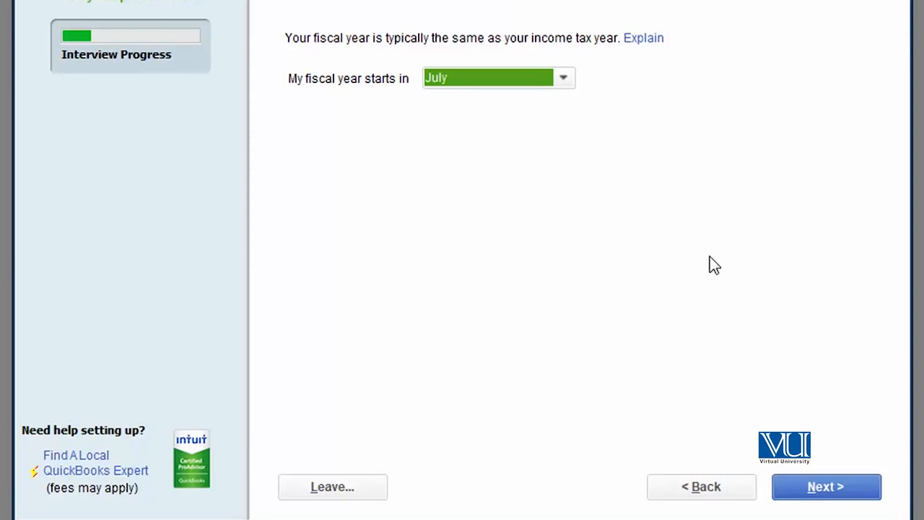
- Accept July as the fiscal year start and continue
{"action": "left_click", "coordinate": [825, 488]}
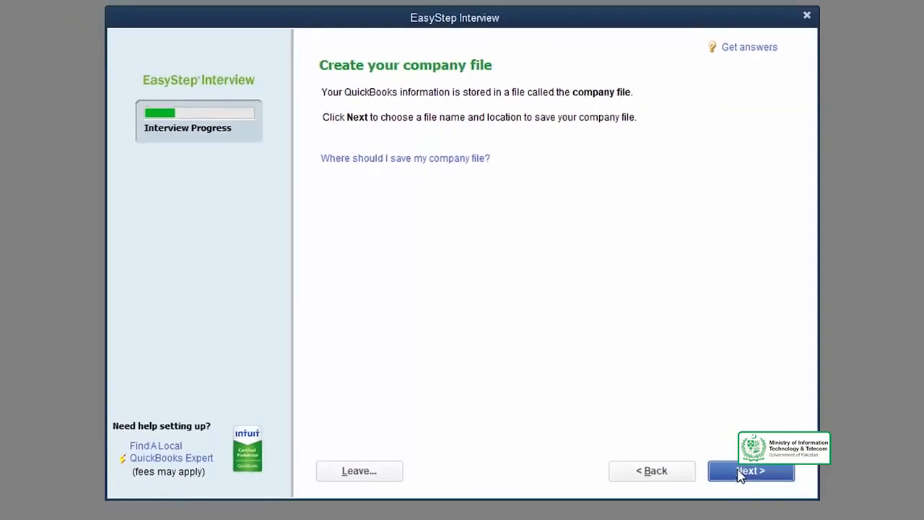
- Save the company file as 'Karakoram Construction and Building Material.QBW' in Company Files
{"action": "left_click", "coordinate": [740, 473]}
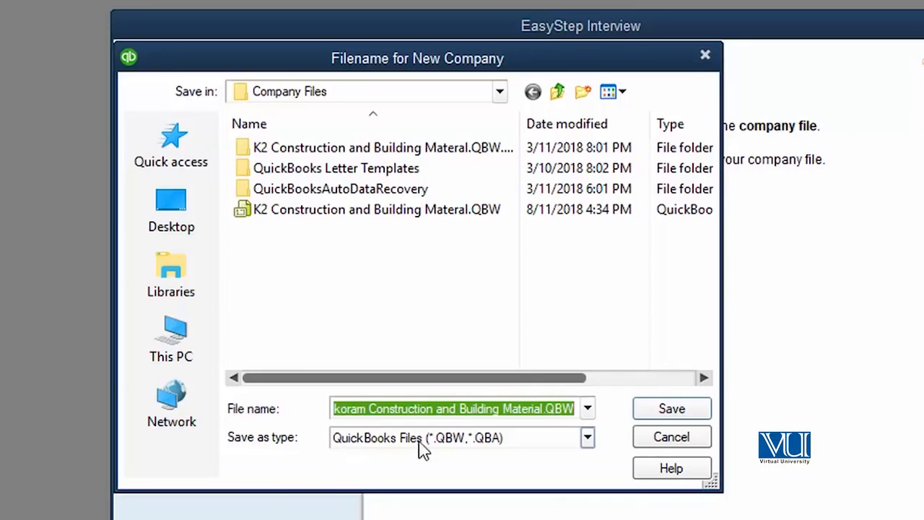
{"action": "left_click", "coordinate": [691, 411]}
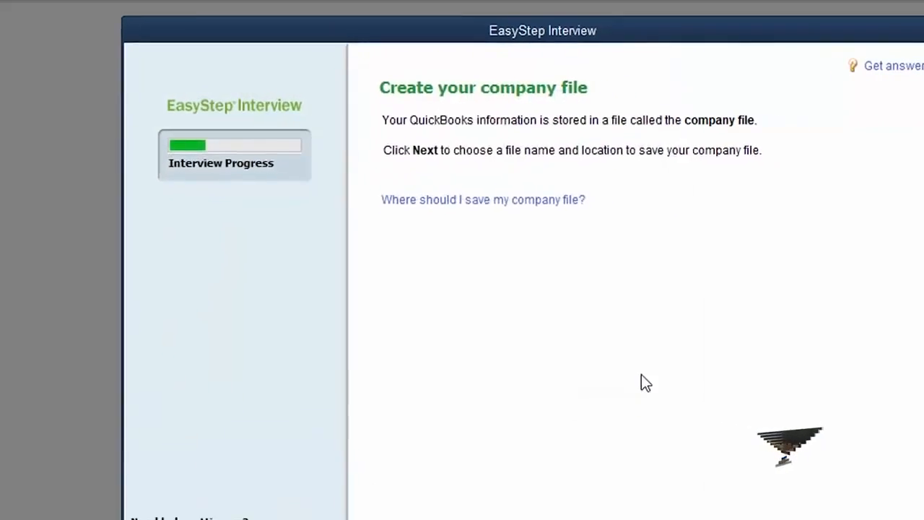